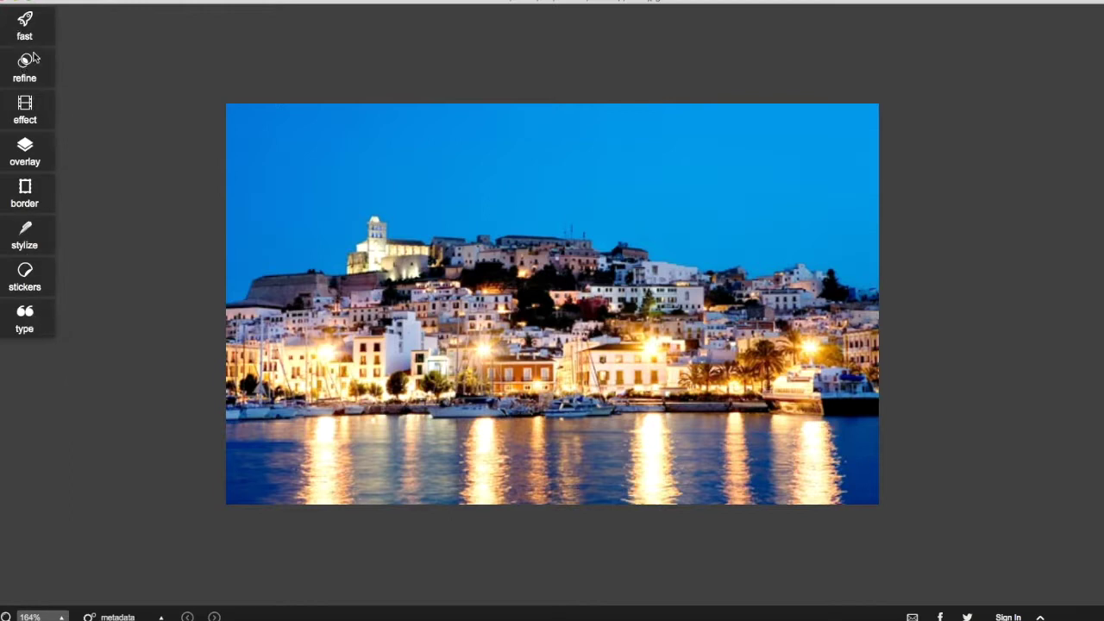
# From the Refine tools, apply Auto Fix to the harbor photo, then open Heal and cancel it
pyautogui.click(41, 18)
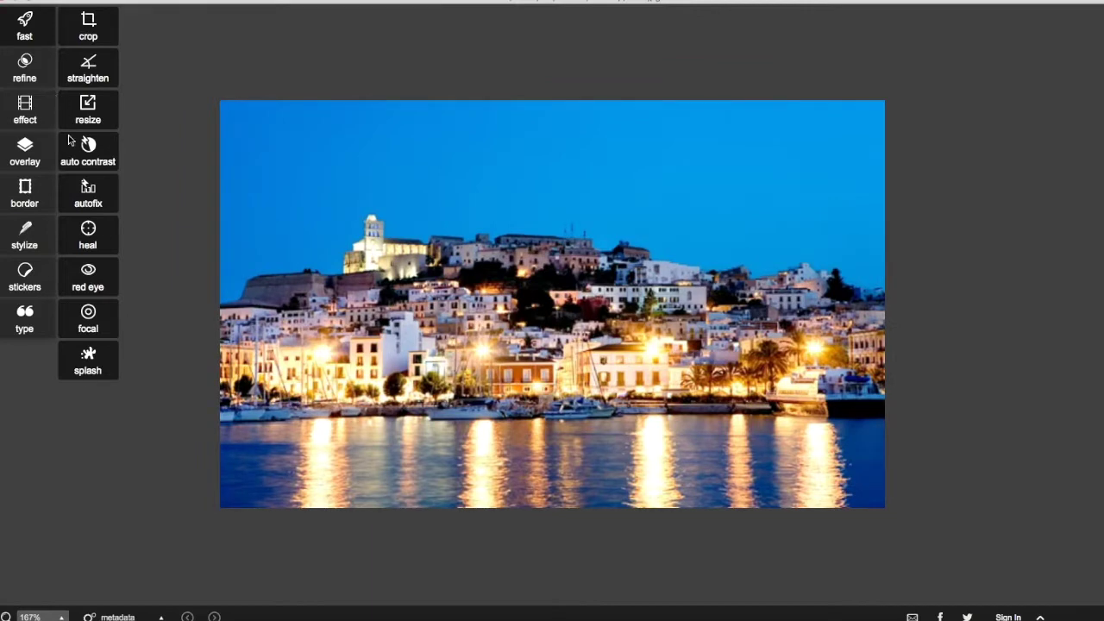
pyautogui.click(86, 205)
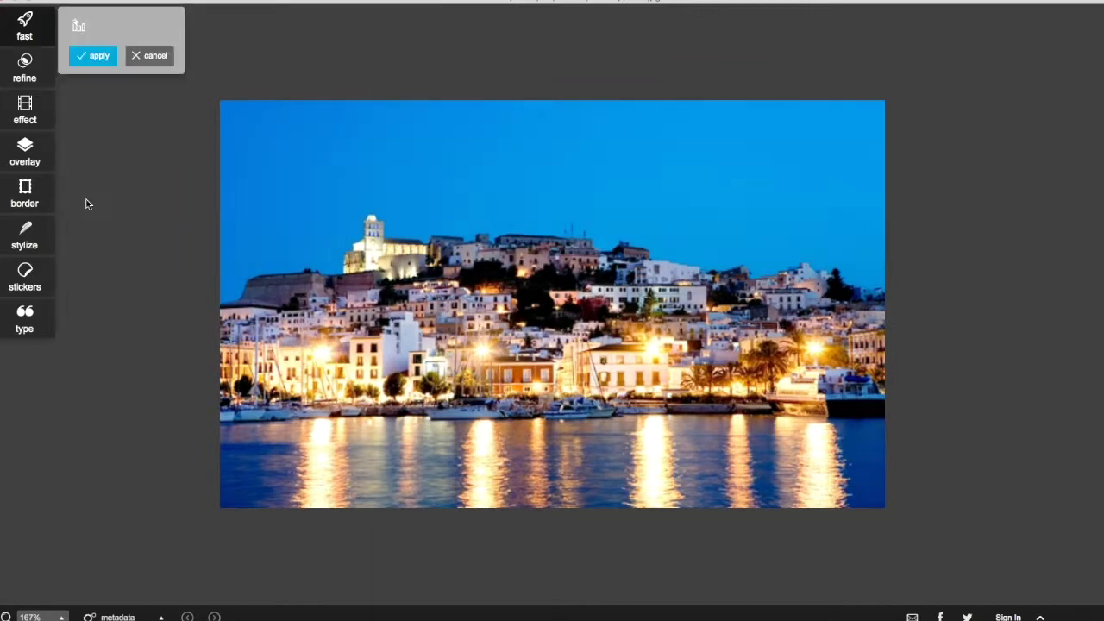
pyautogui.click(96, 59)
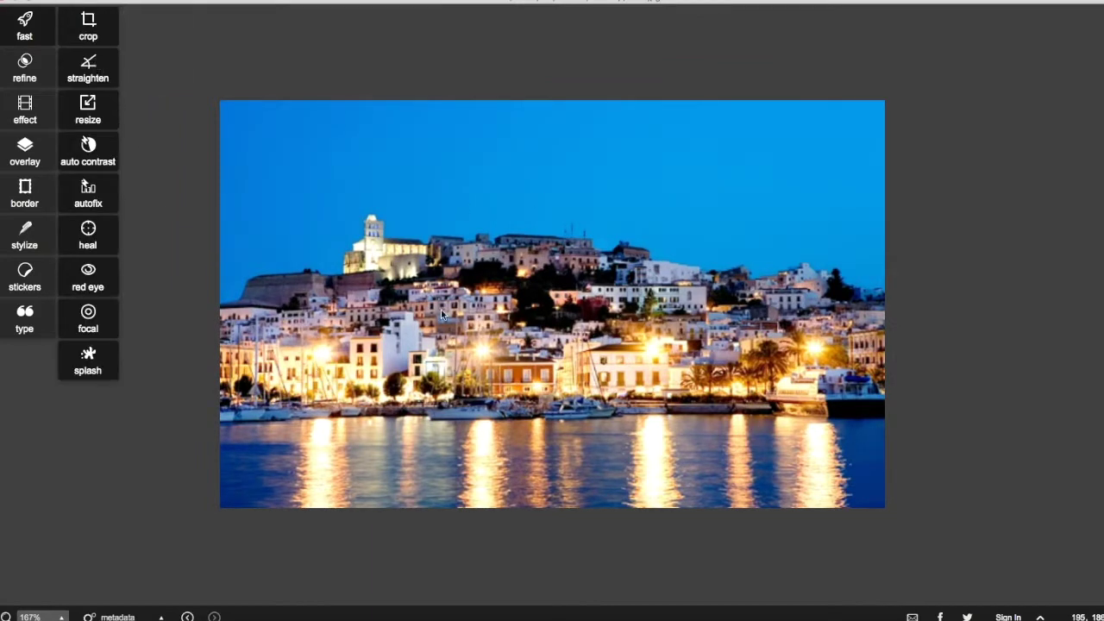
pyautogui.click(87, 246)
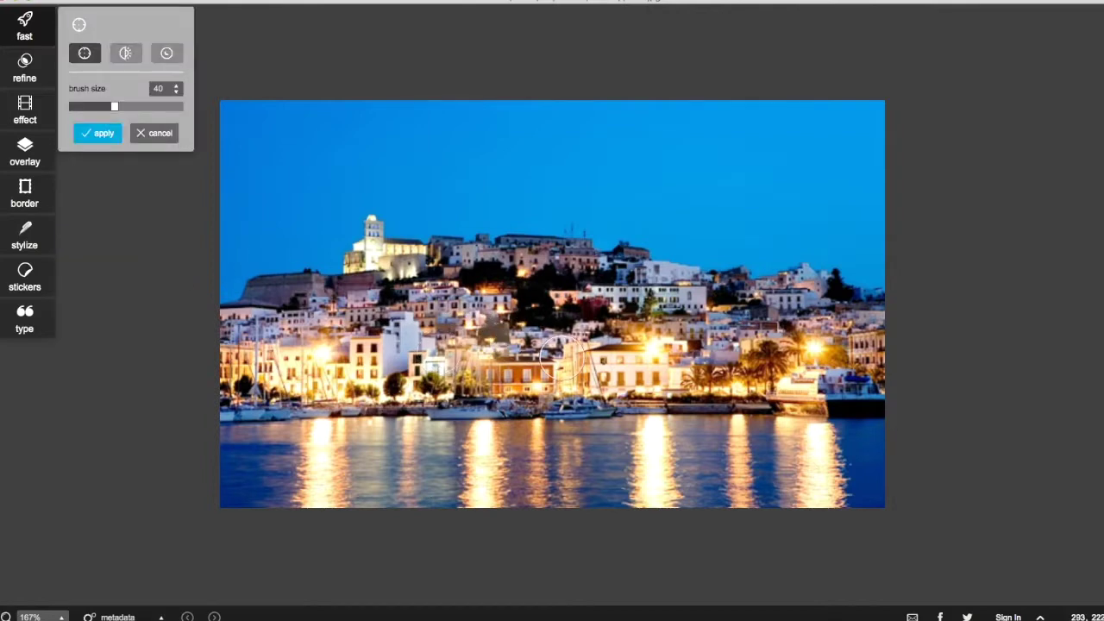
pyautogui.click(138, 134)
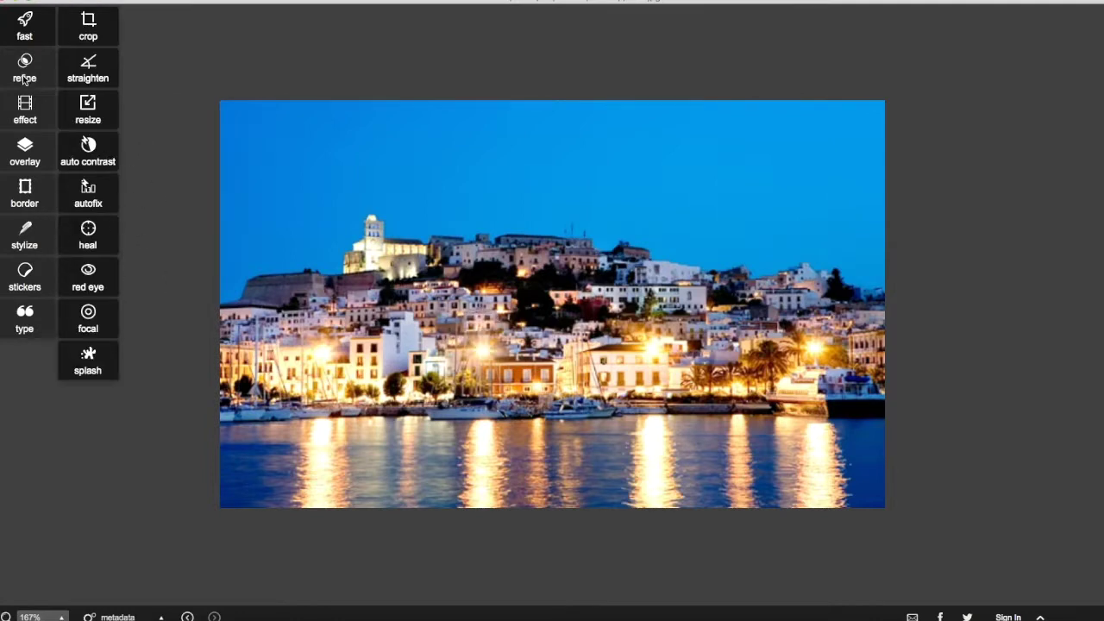
# Preview the Burn overlay from the Default collection at lowered opacity, then discard it
pyautogui.click(25, 117)
pyautogui.click(30, 164)
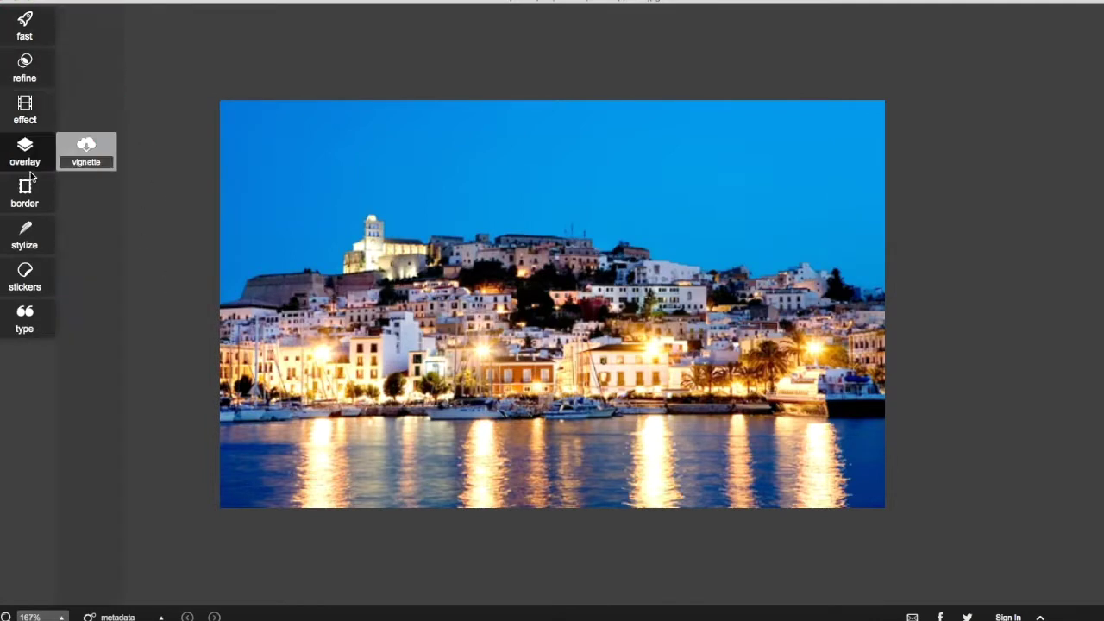
pyautogui.click(39, 205)
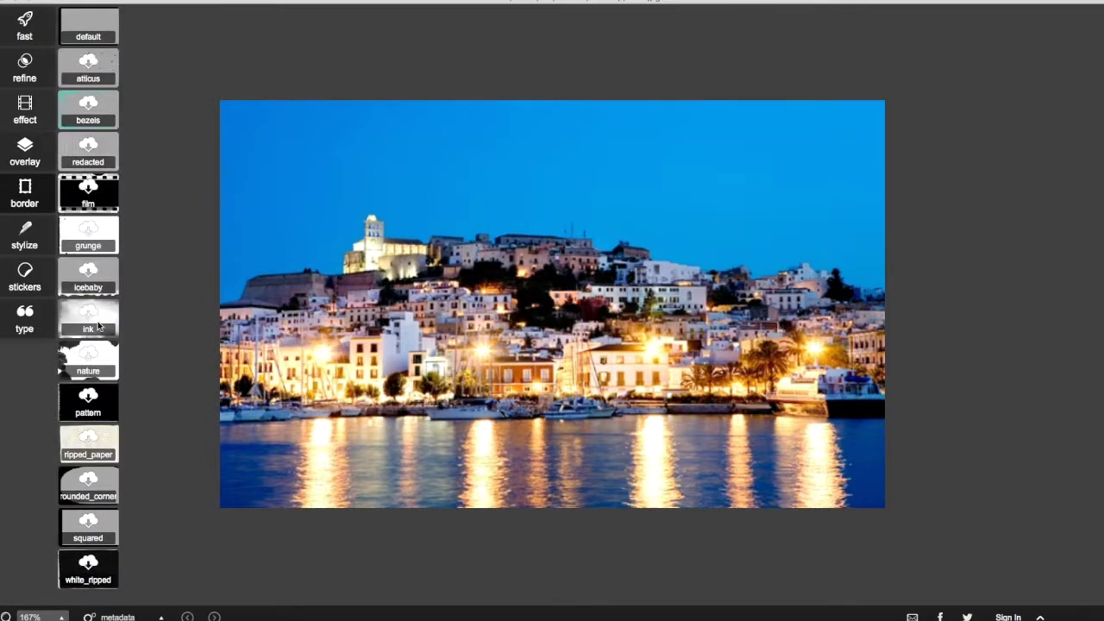
pyautogui.click(20, 151)
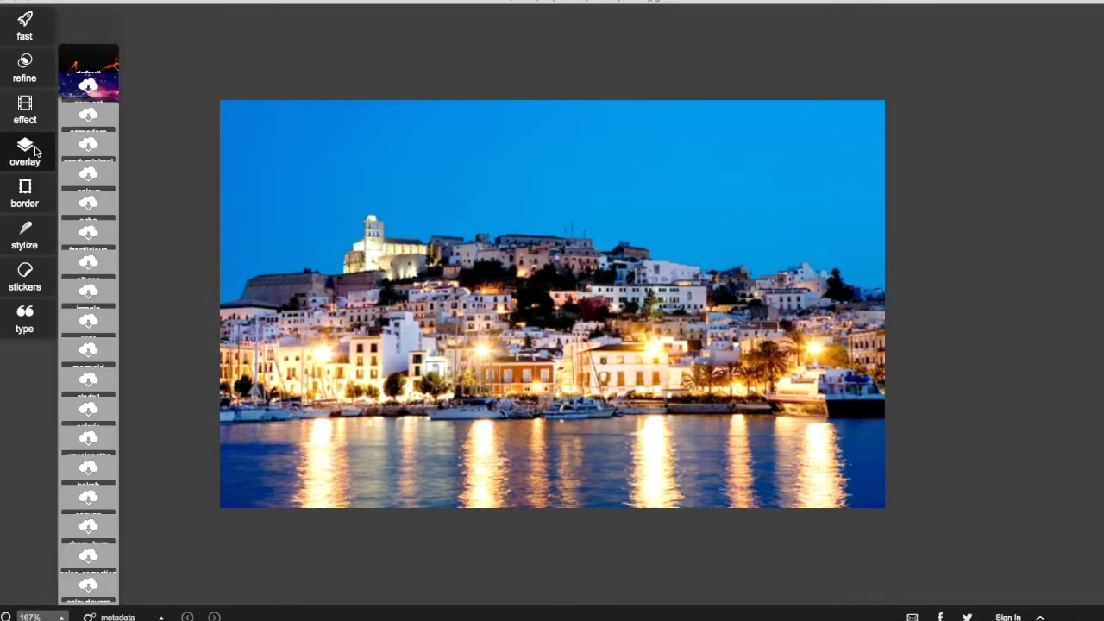
pyautogui.click(90, 33)
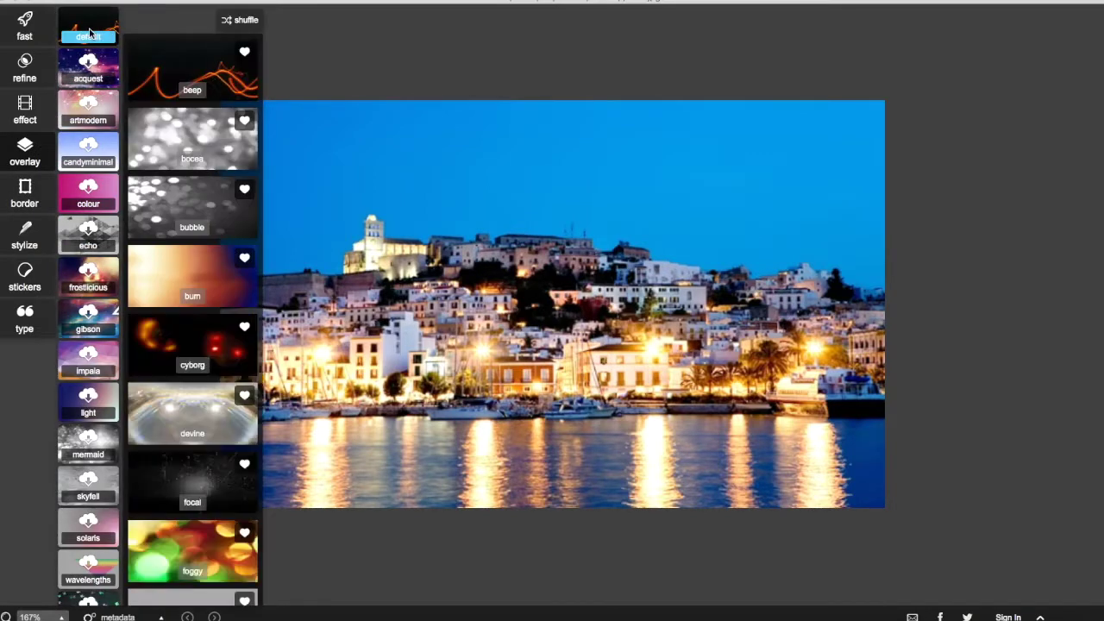
pyautogui.click(199, 274)
pyautogui.scroll(-3, 198, 274)
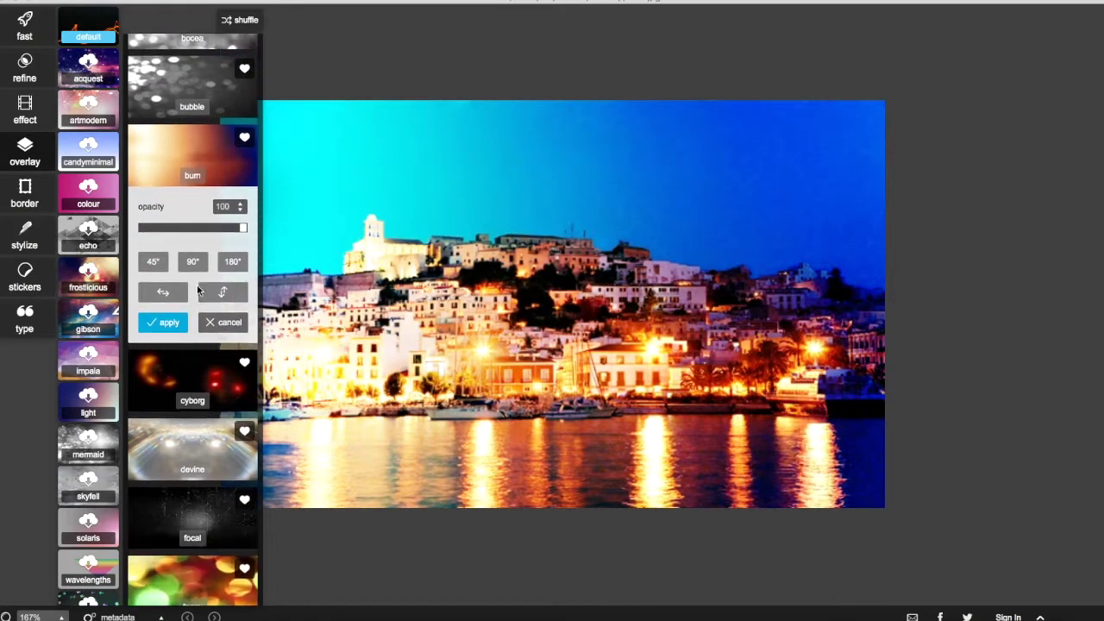
pyautogui.scroll(-1, 196, 216)
pyautogui.scroll(-2, 194, 138)
pyautogui.scroll(-1, 195, 116)
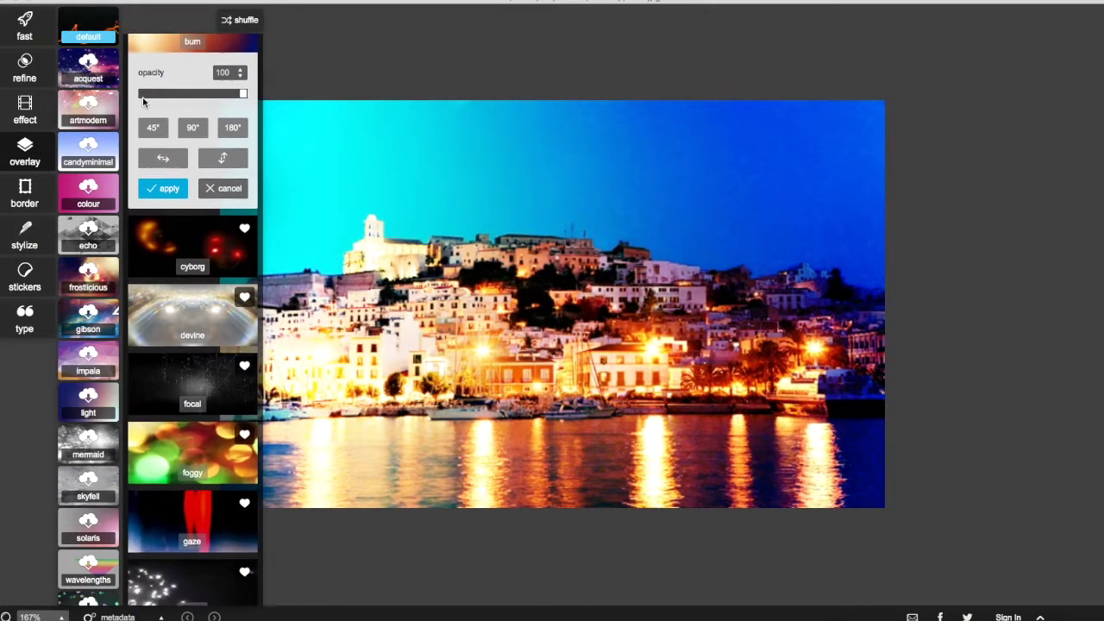
pyautogui.scroll(-1, 215, 104)
pyautogui.moveTo(245, 91)
pyautogui.mouseDown()
pyautogui.moveTo(152, 89)
pyautogui.moveTo(217, 90)
pyautogui.moveTo(181, 93)
pyautogui.moveTo(216, 100)
pyautogui.mouseUp()
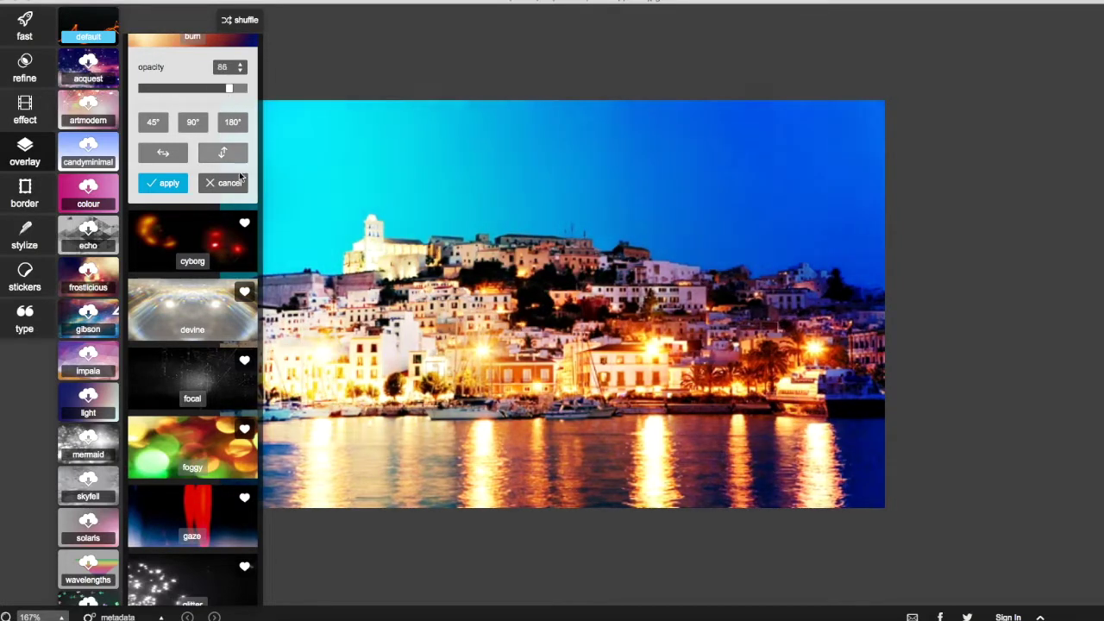
pyautogui.click(223, 183)
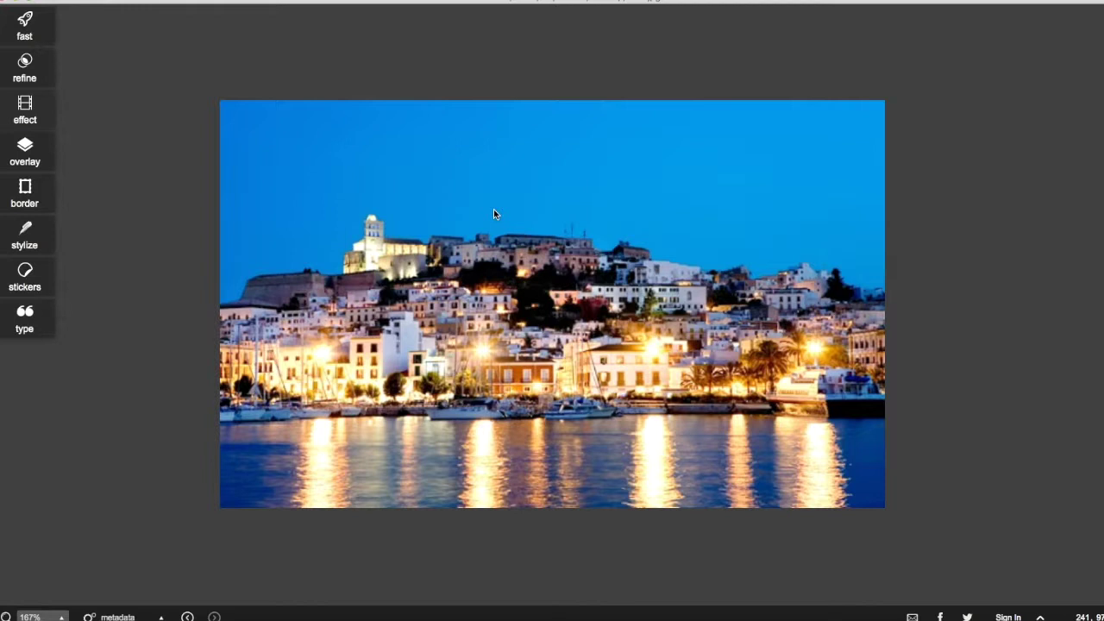
pyautogui.click(24, 319)
pyautogui.click(168, 251)
pyautogui.click(37, 294)
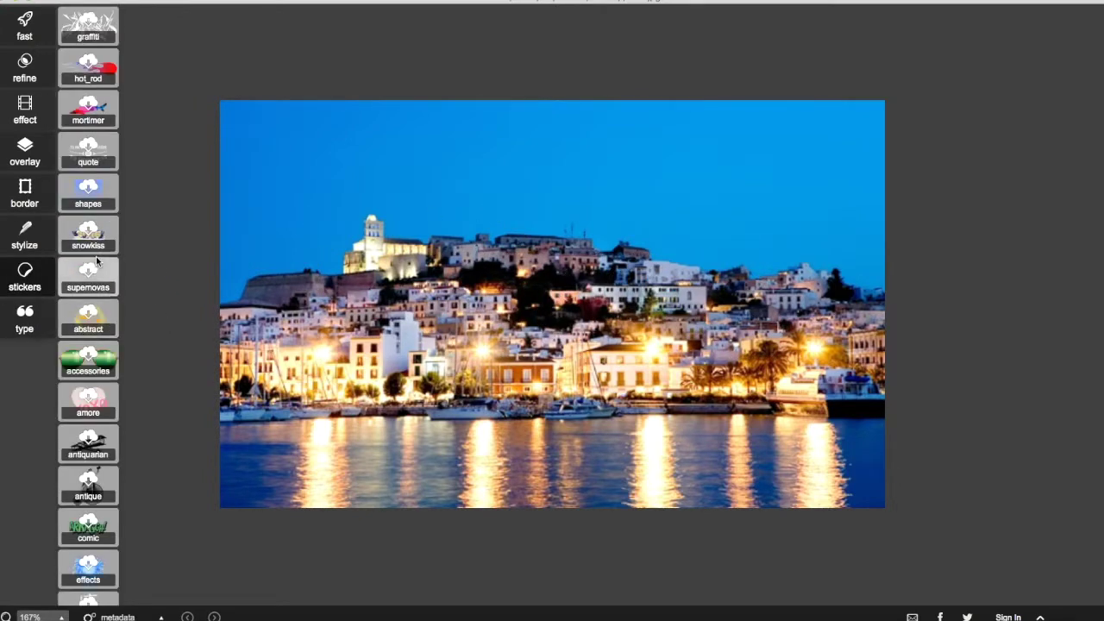
pyautogui.scroll(-10, 97, 327)
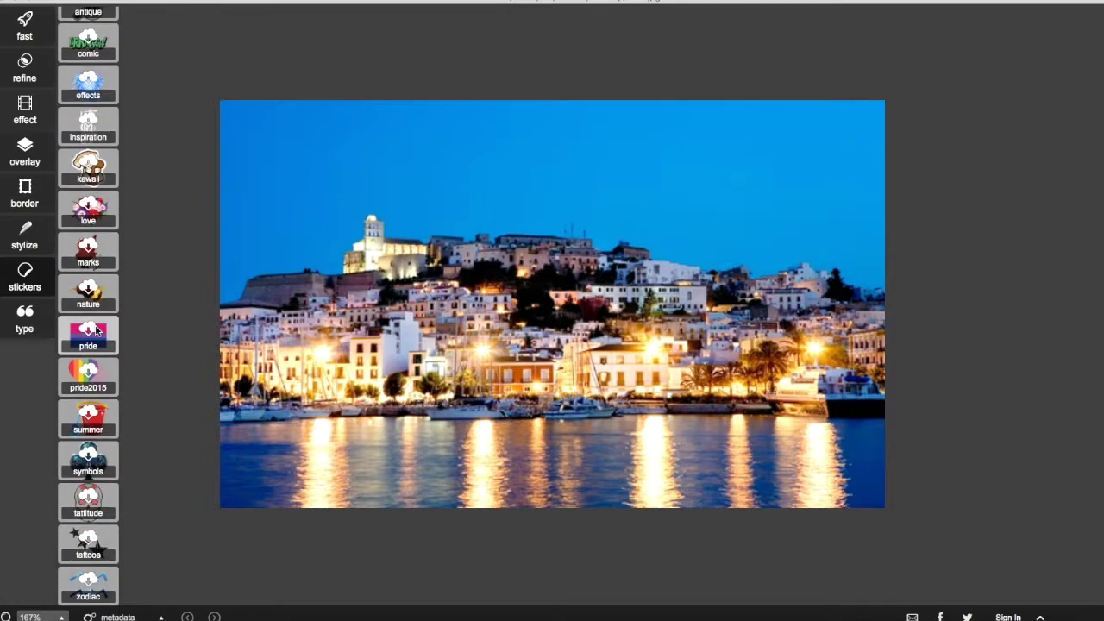
pyautogui.scroll(10, 97, 334)
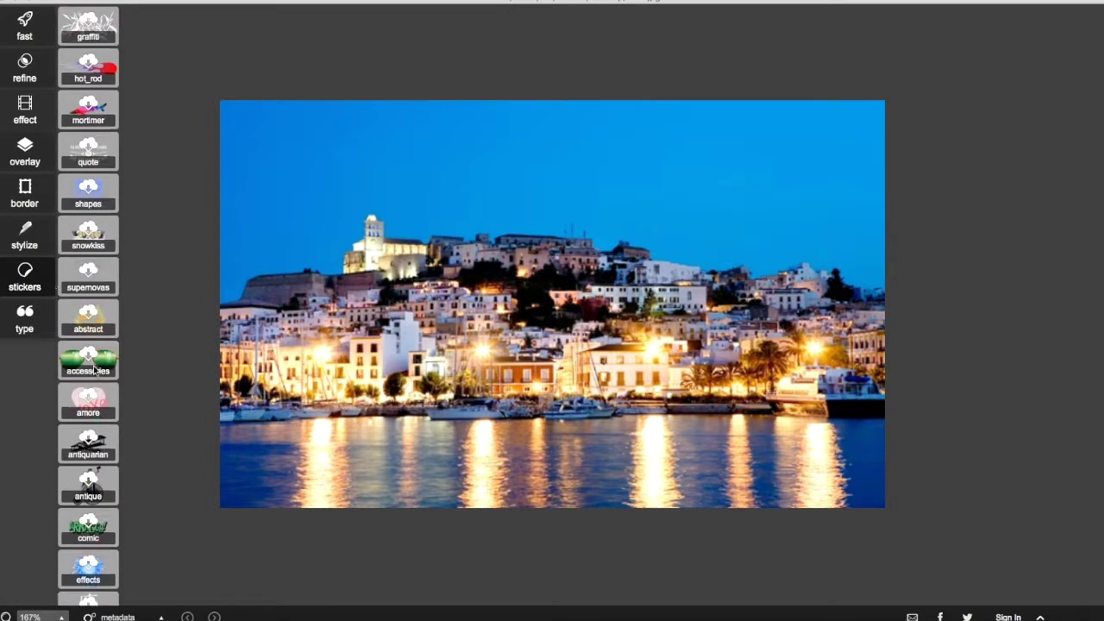
pyautogui.click(48, 249)
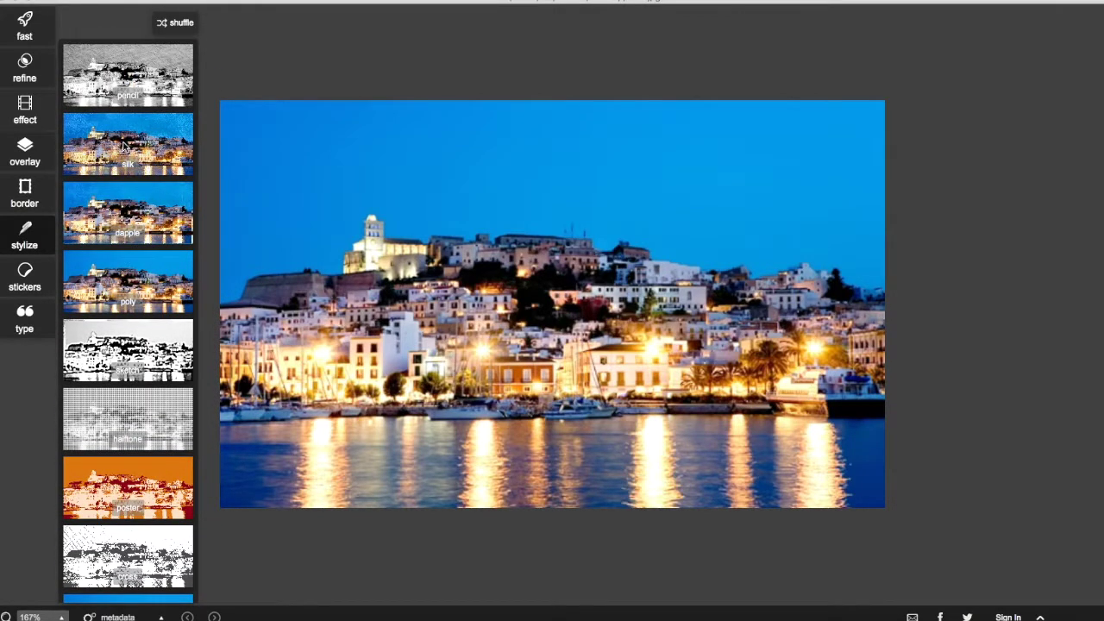
pyautogui.click(125, 147)
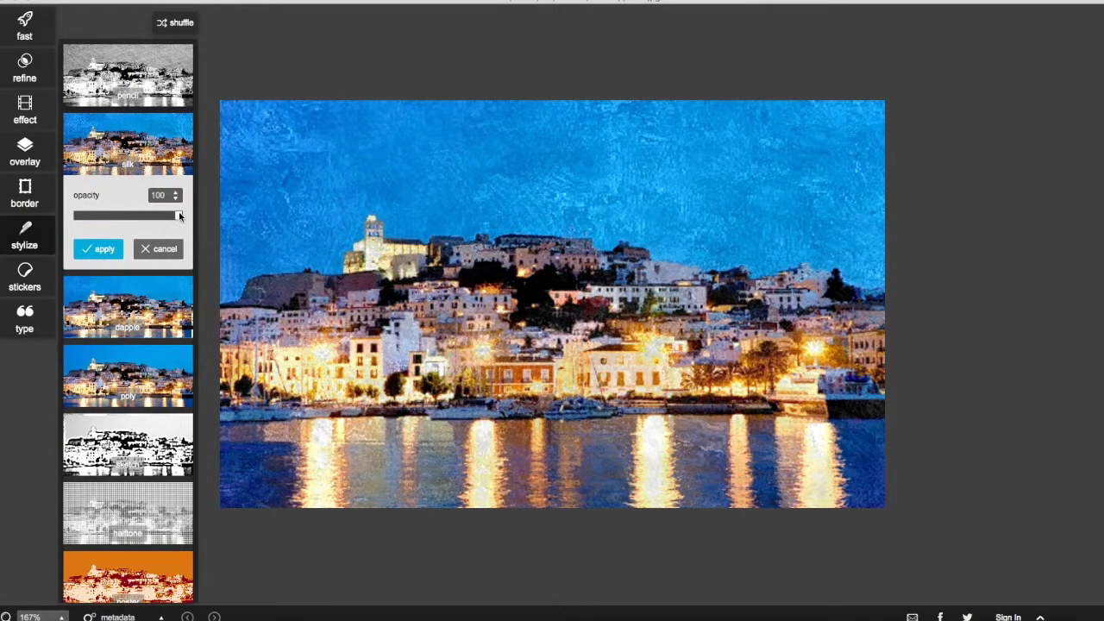
pyautogui.moveTo(178, 216); pyautogui.dragTo(195, 223)
pyautogui.click(164, 248)
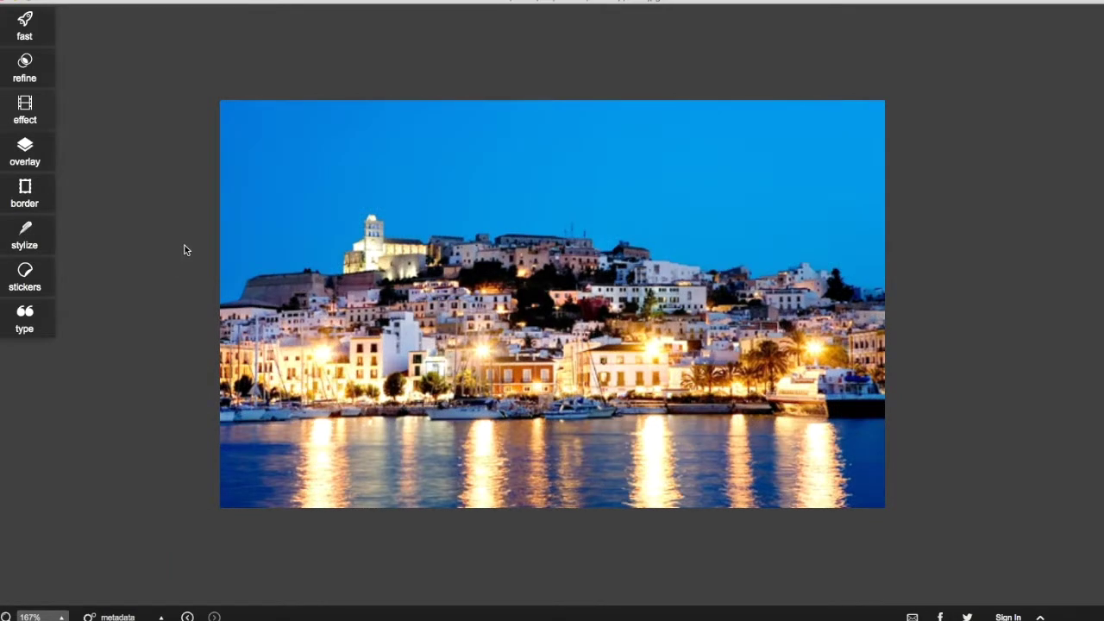